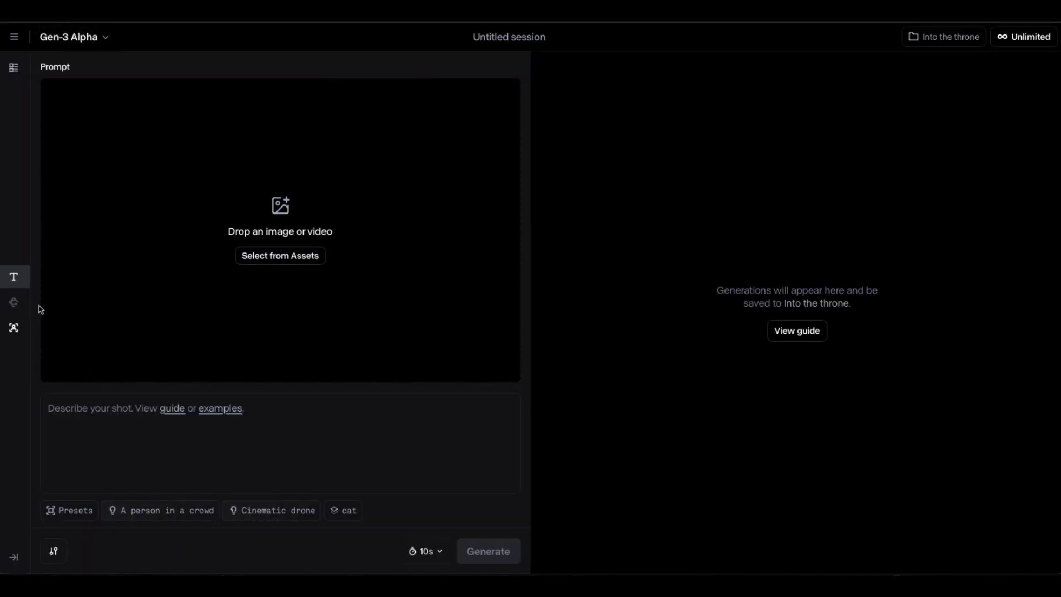
Switch to Gen-3 Alpha Turbo with Camera Control, load the moonlit portrait, and set Horizontal -0.9
click(95, 39)
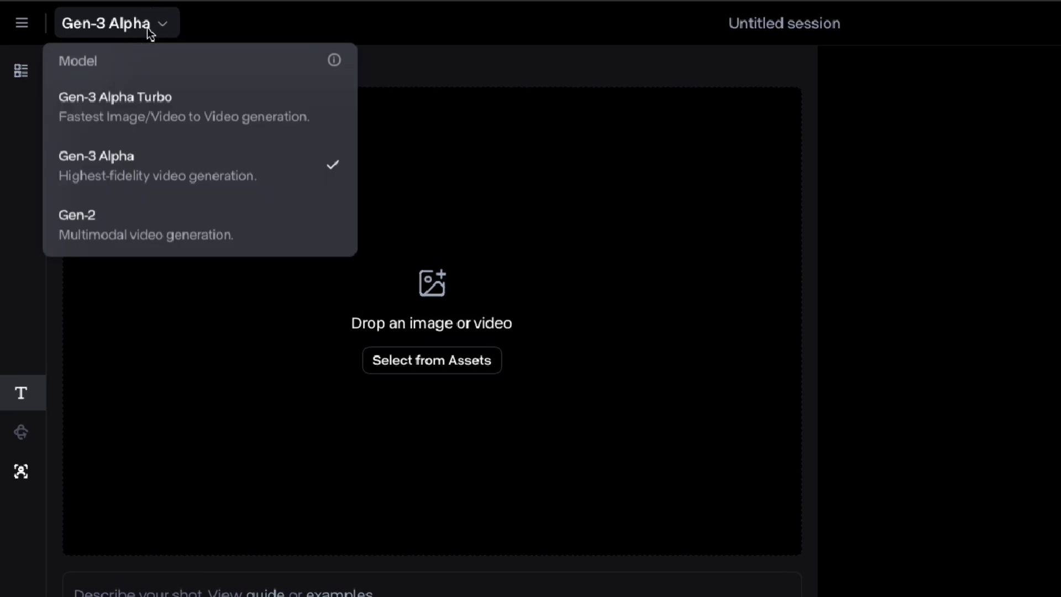
click(164, 121)
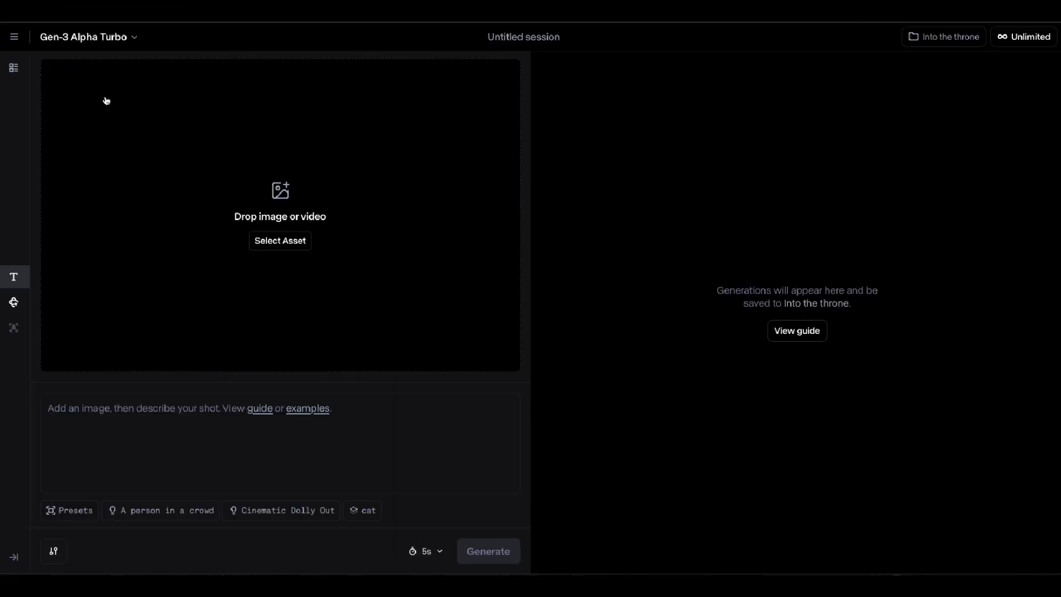
click(16, 305)
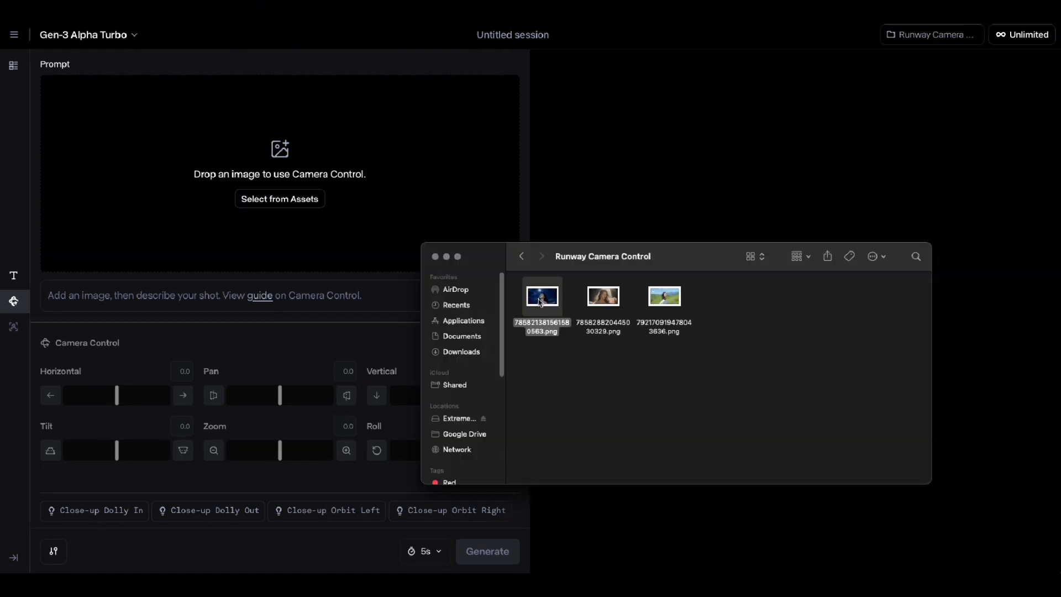
drag(540, 301, 332, 182)
mouse_move(116, 395)
mouse_down()
mouse_move(93, 394)
mouse_move(125, 396)
mouse_move(114, 397)
mouse_up()
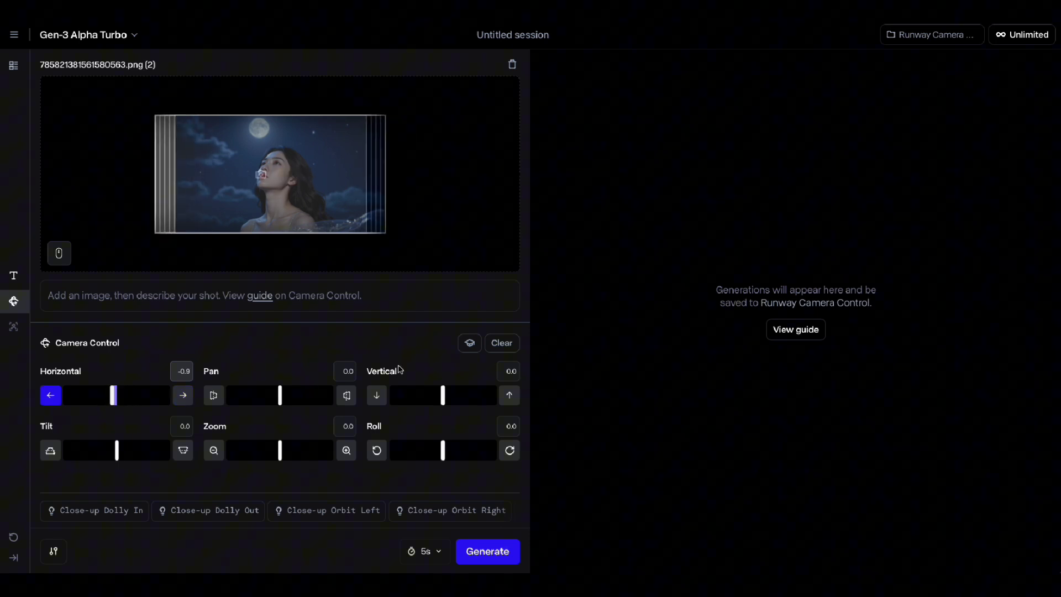
Reset camera moves and generate with Close-up Orbit Left (Horizontal -3.0, Pan 3.0)
click(499, 343)
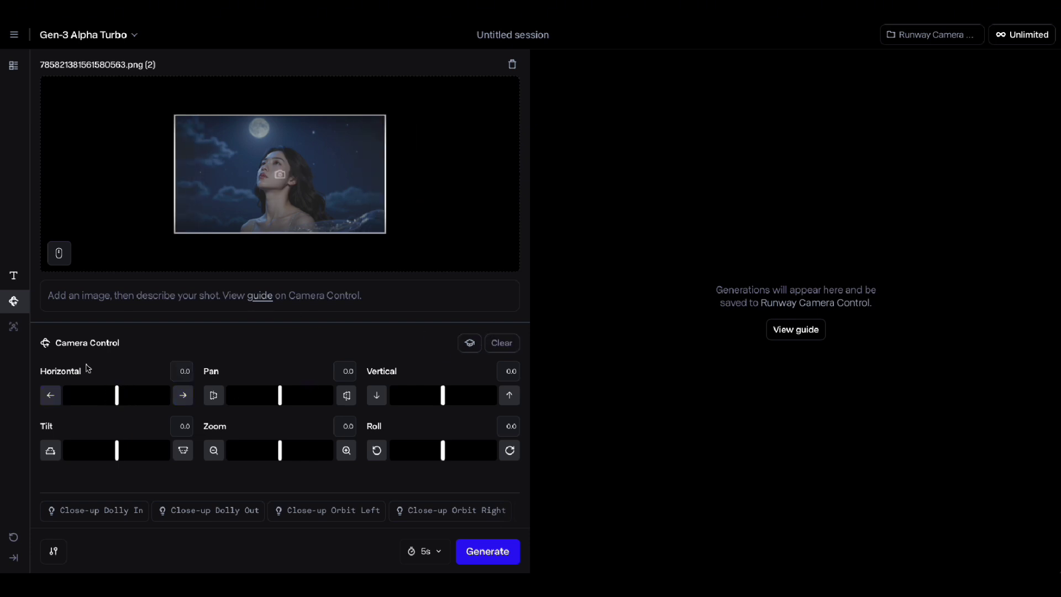
click(336, 511)
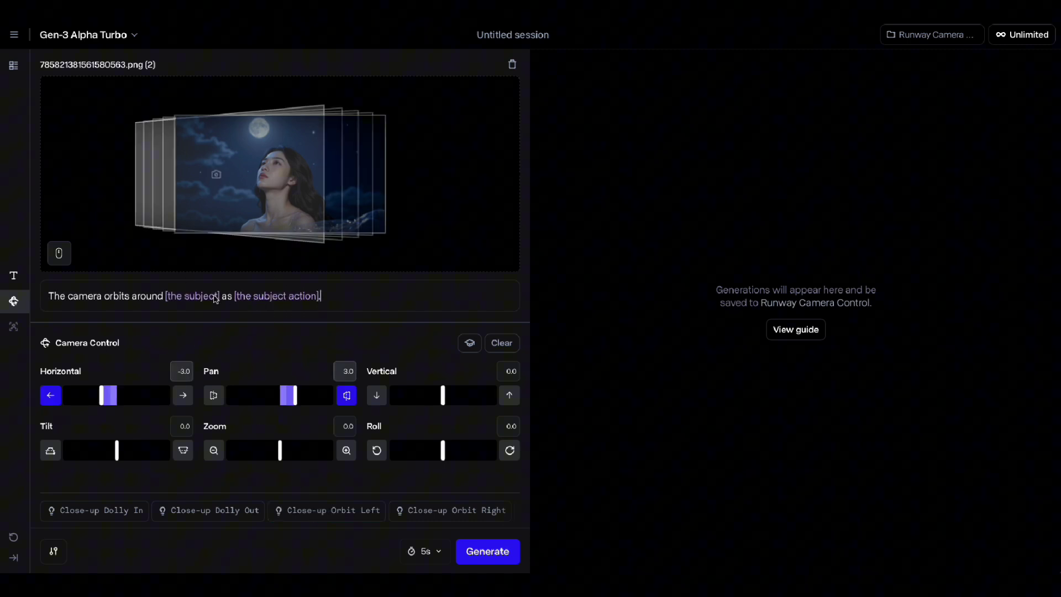
click(493, 556)
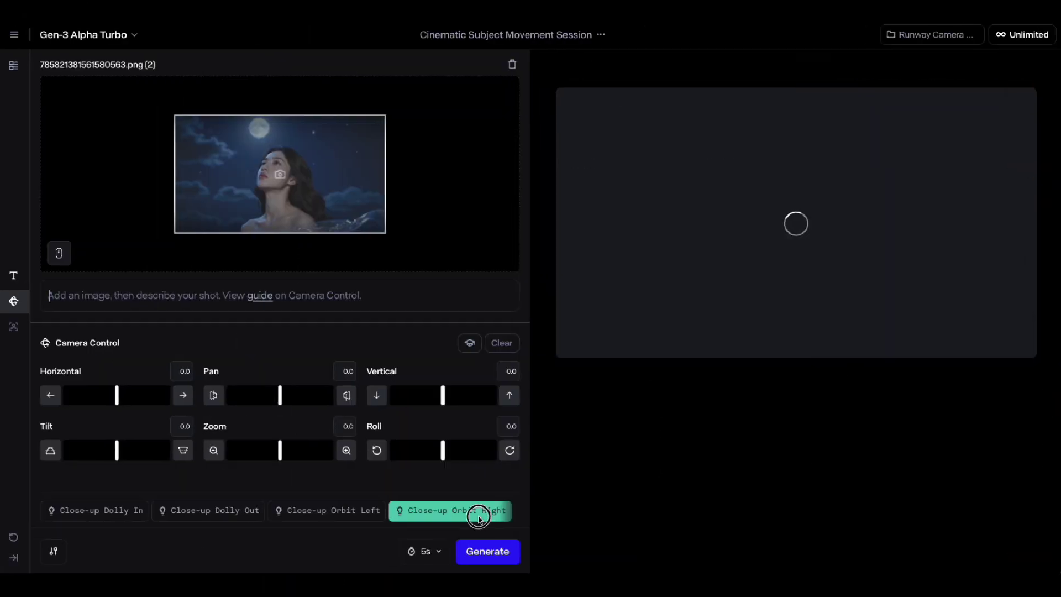
Apply the Close-up Orbit Right preset (Horizontal 3.0, Pan -3.0)
click(479, 517)
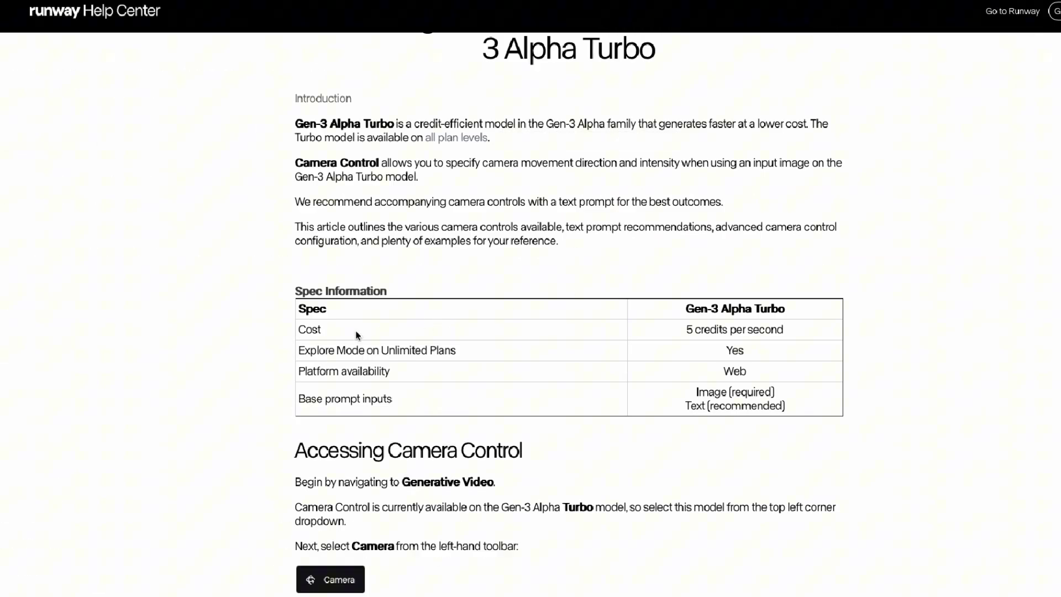
Scroll the Camera Control help article through the Spec and Directions tables
scroll(387, 326, down, 1)
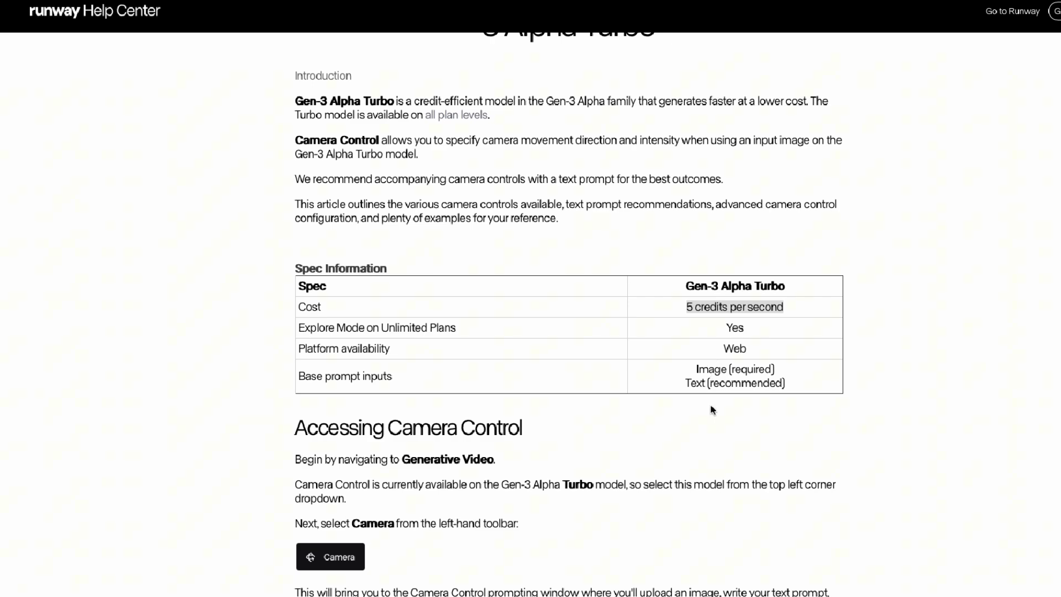
scroll(712, 416, down, 3)
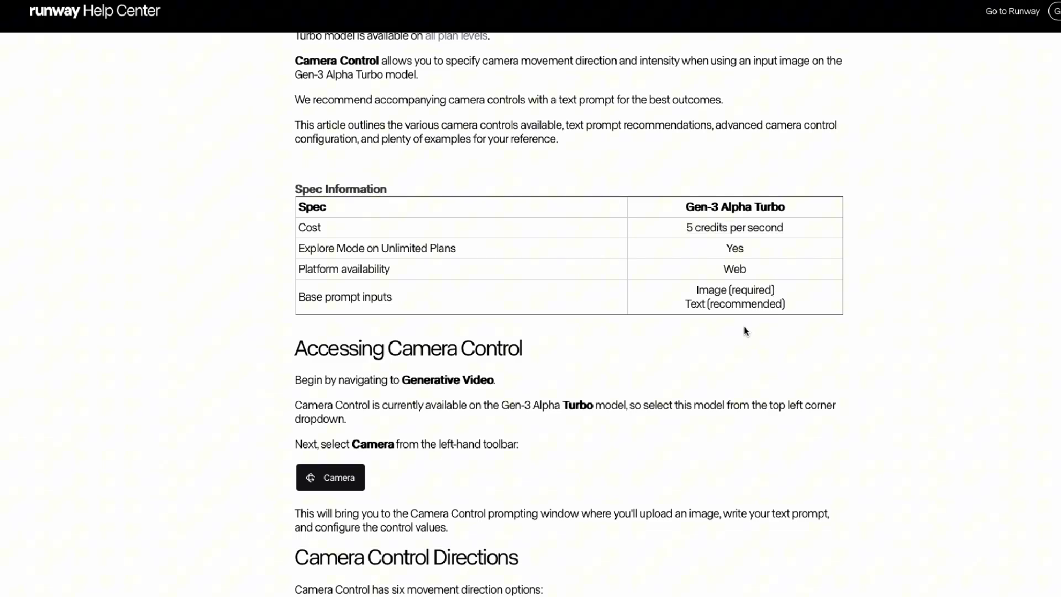
scroll(733, 322, down, 4)
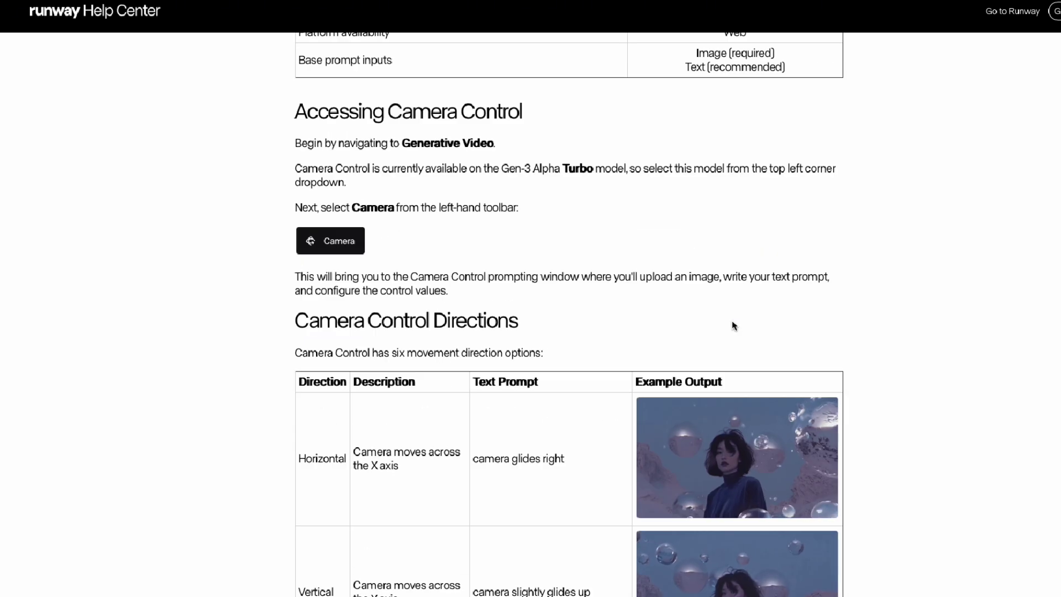
scroll(724, 312, down, 2)
scroll(716, 299, down, 1)
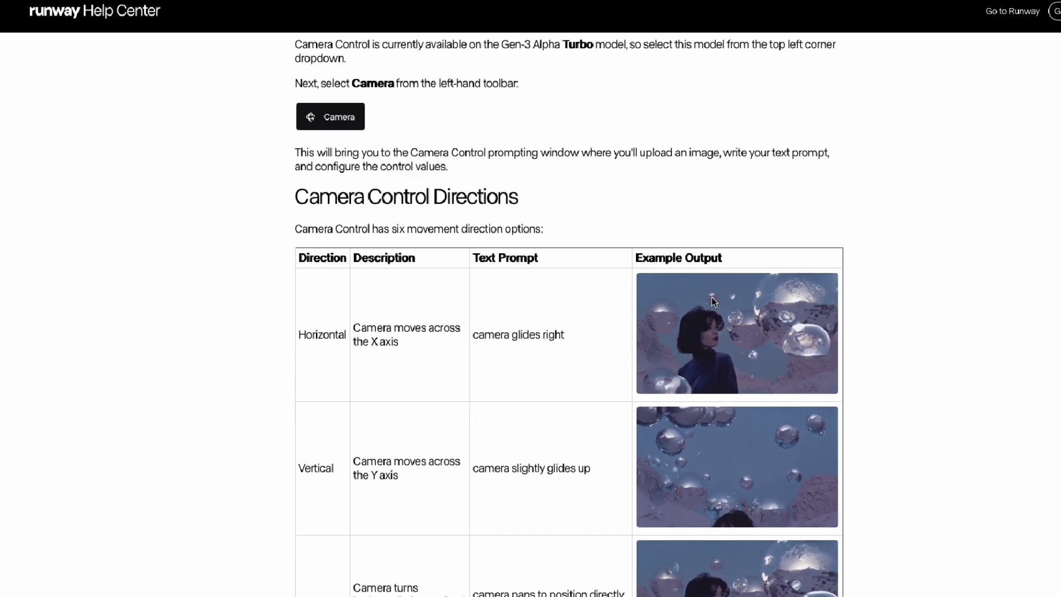
scroll(712, 299, down, 2)
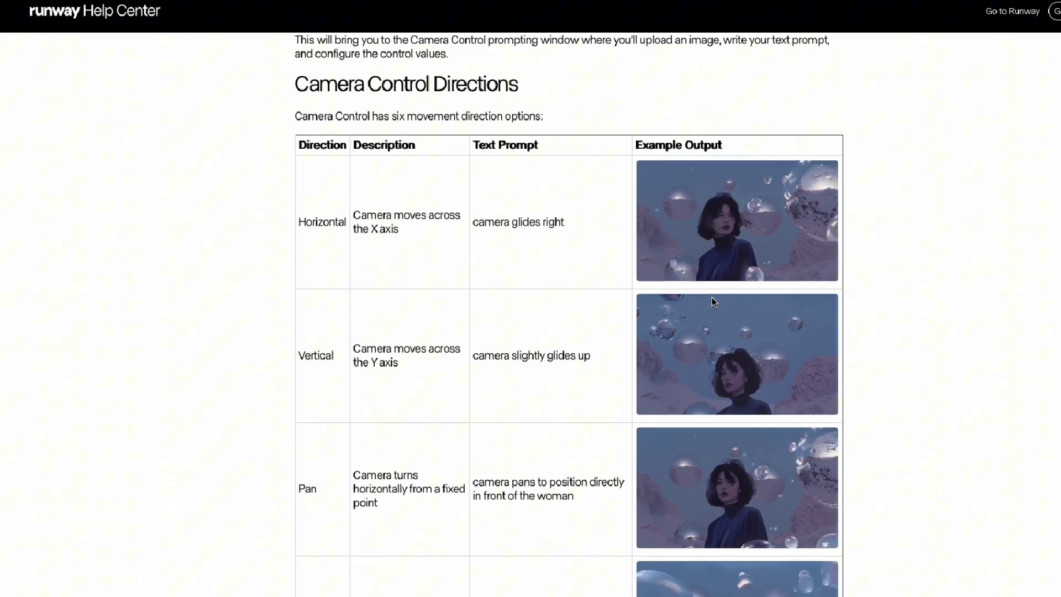
scroll(712, 297, down, 3)
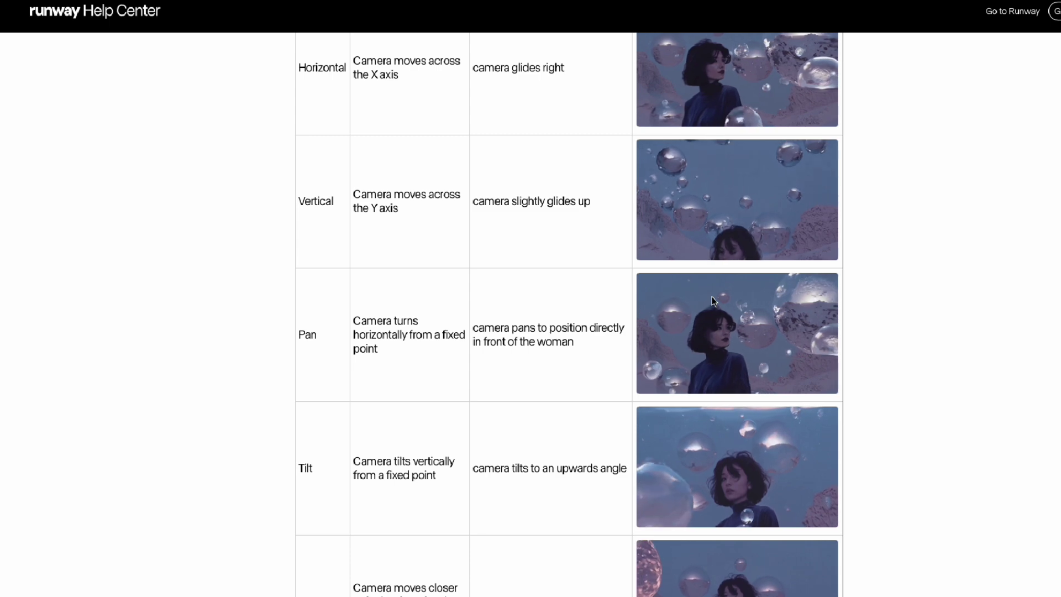
scroll(712, 297, down, 2)
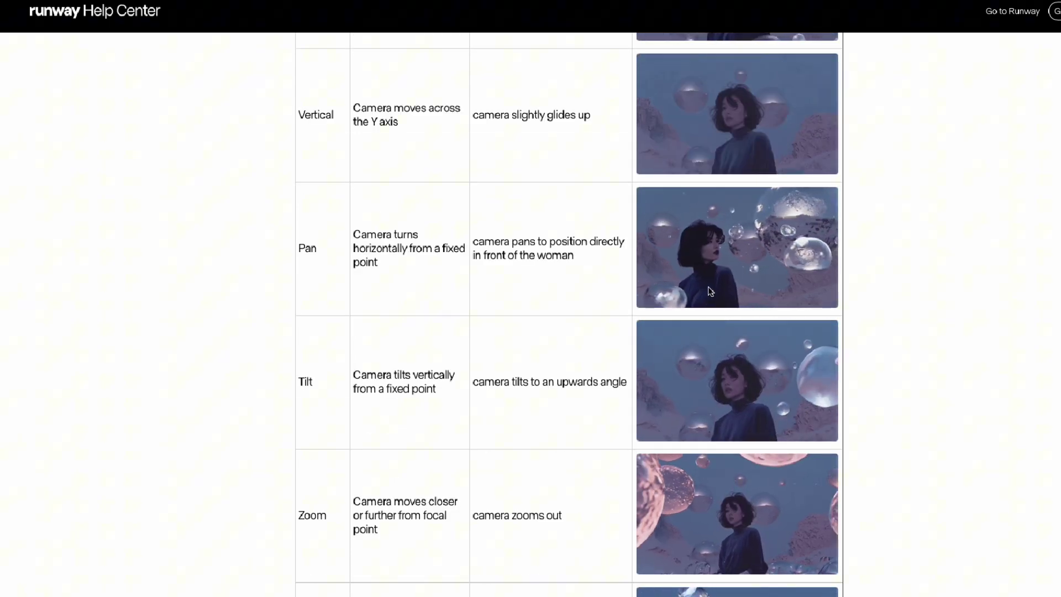
scroll(710, 291, down, 3)
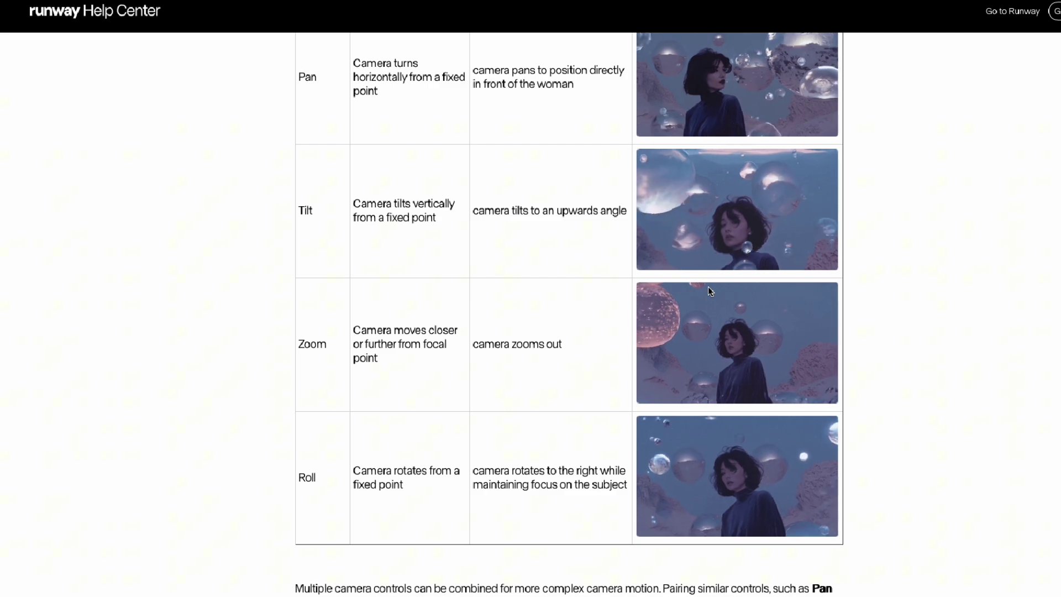
Scroll past the Camera Control Values table to 'How Camera Controls Interact with your Input Image'
scroll(708, 287, down, 4)
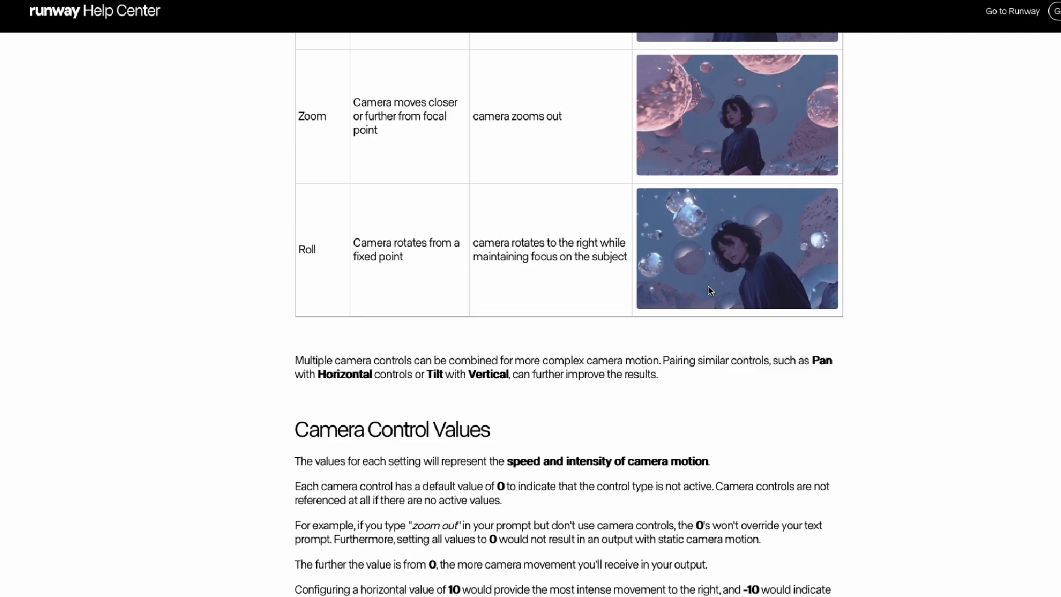
scroll(709, 288, down, 6)
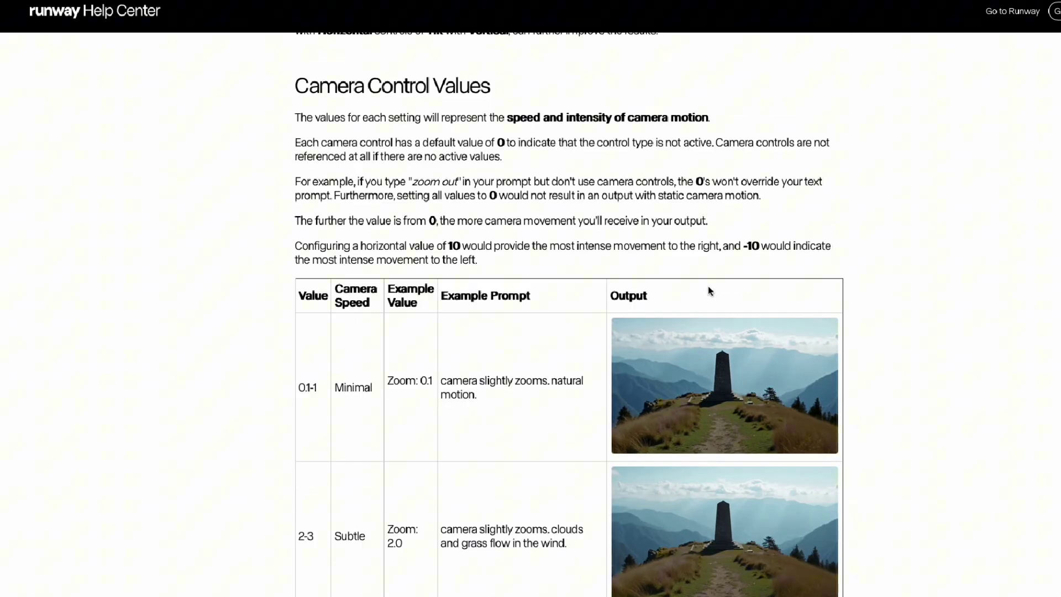
scroll(708, 288, down, 1)
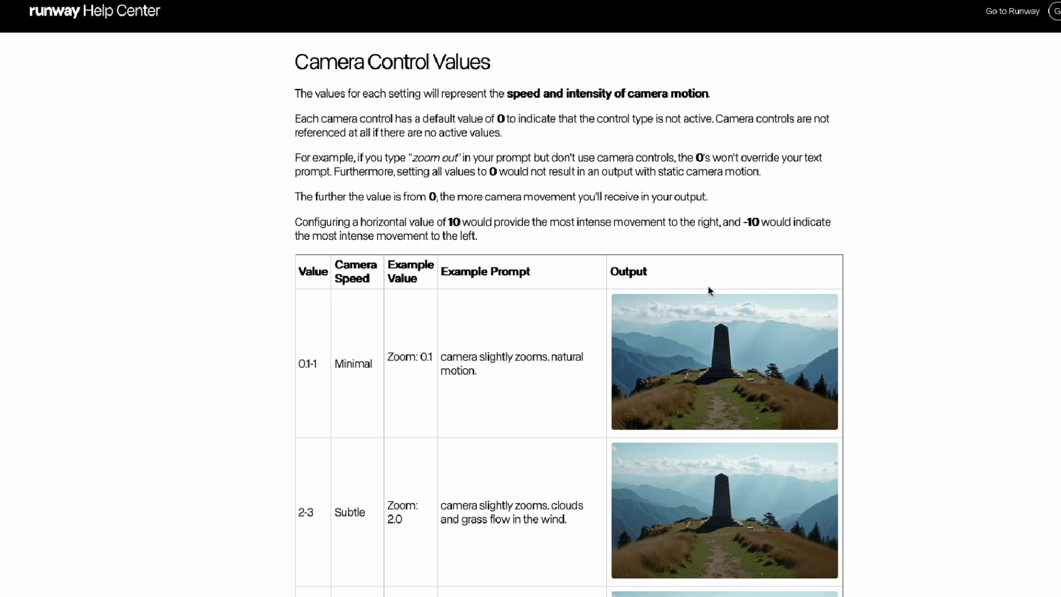
scroll(708, 287, down, 1)
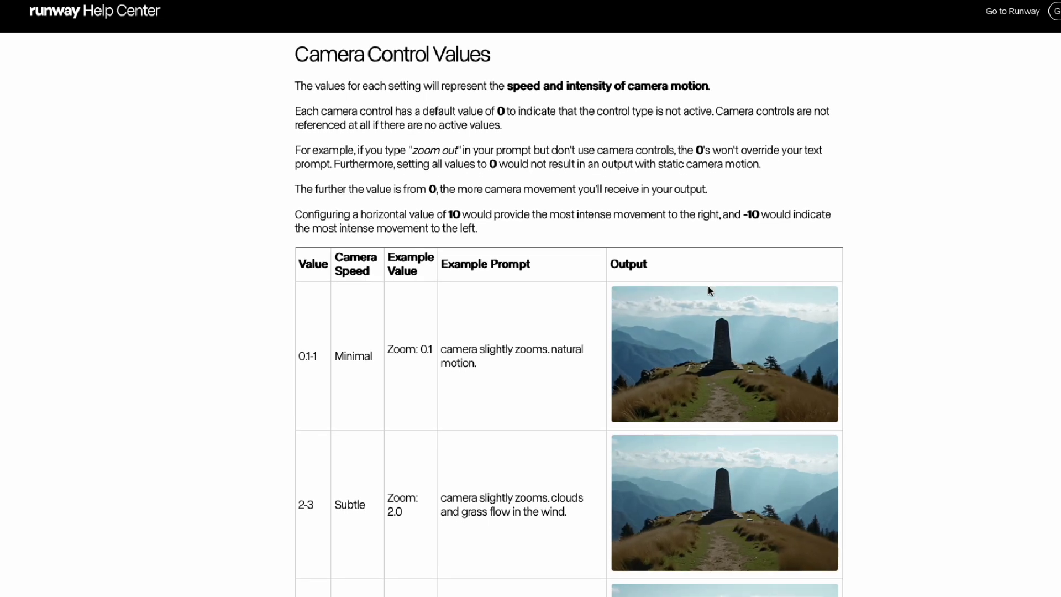
scroll(708, 286, down, 2)
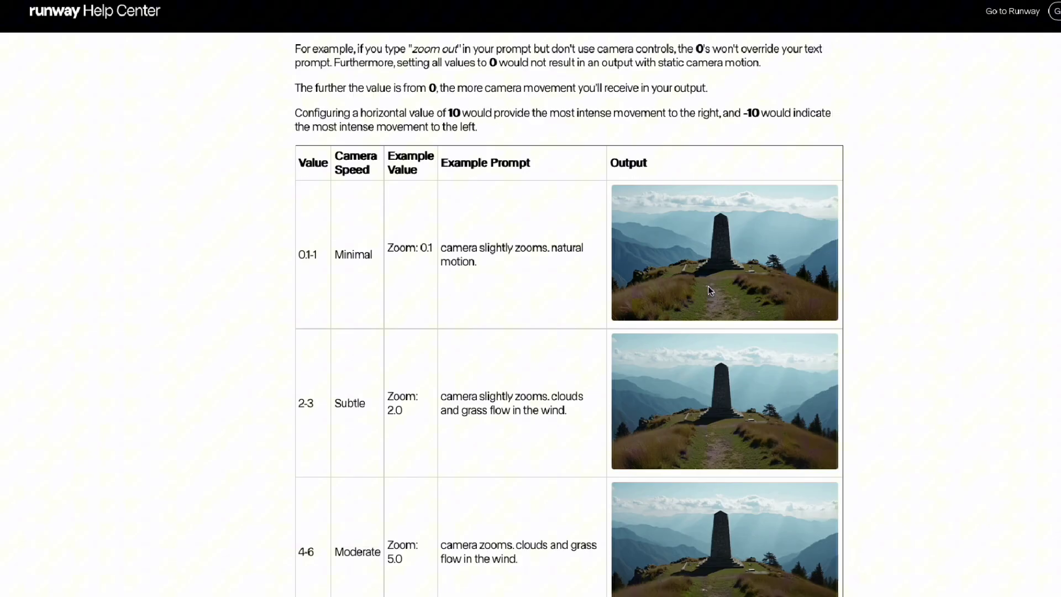
scroll(708, 286, down, 2)
scroll(708, 287, down, 2)
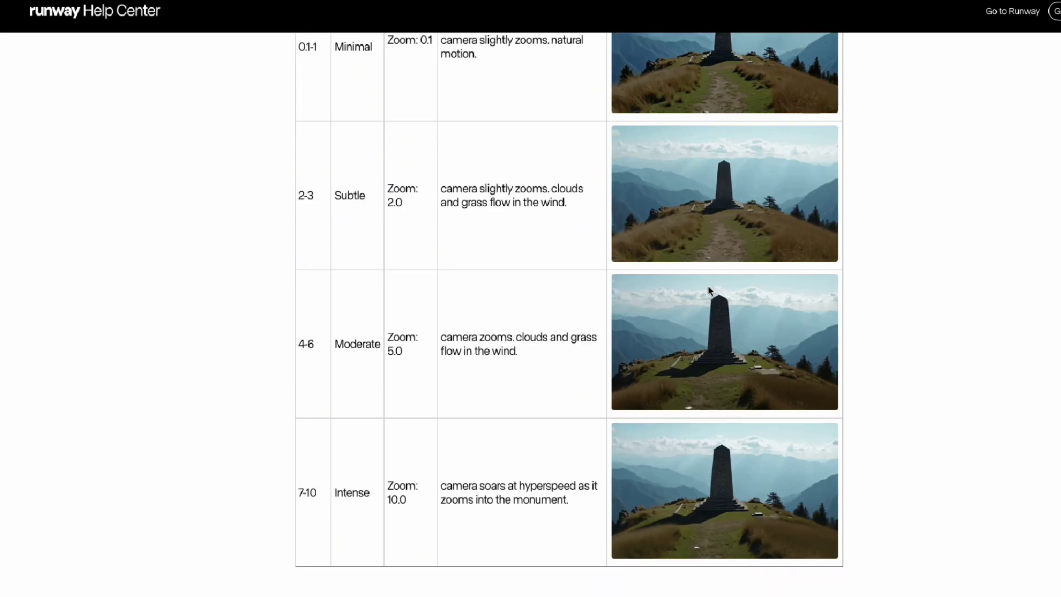
scroll(708, 287, down, 8)
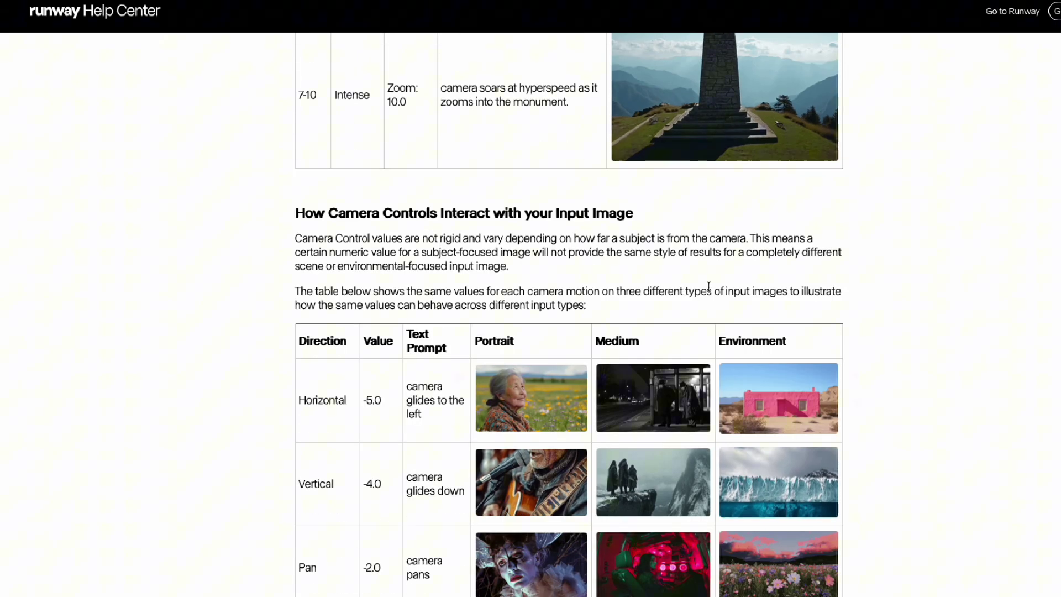
scroll(709, 286, down, 1)
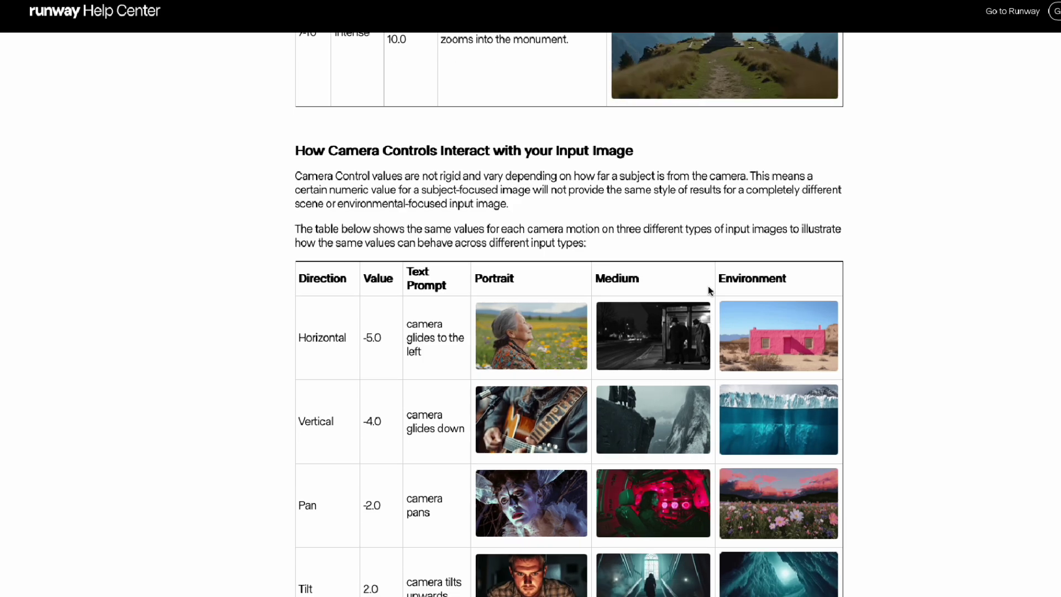
scroll(708, 286, down, 1)
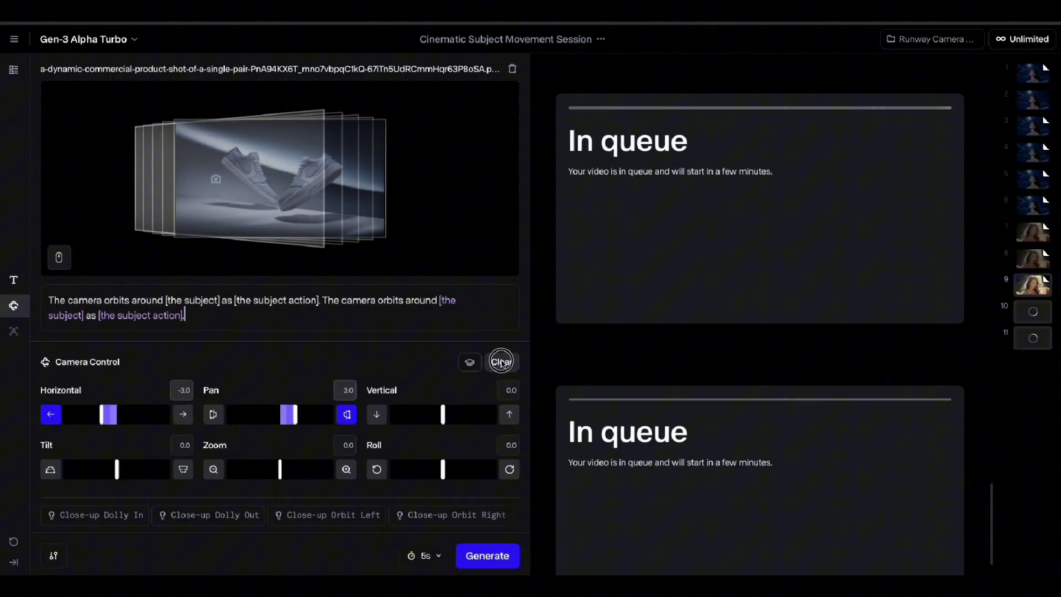
Clear the previous Horizontal and Pan motion and delete the whole sneaker prompt
click(502, 362)
drag(273, 323, 50, 278)
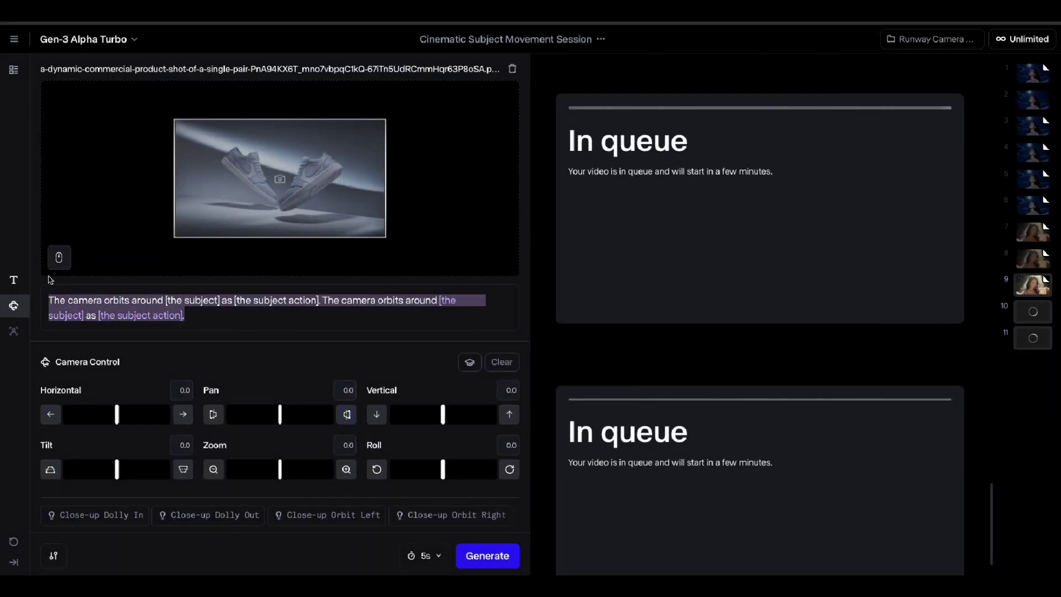
key(BackSpace)
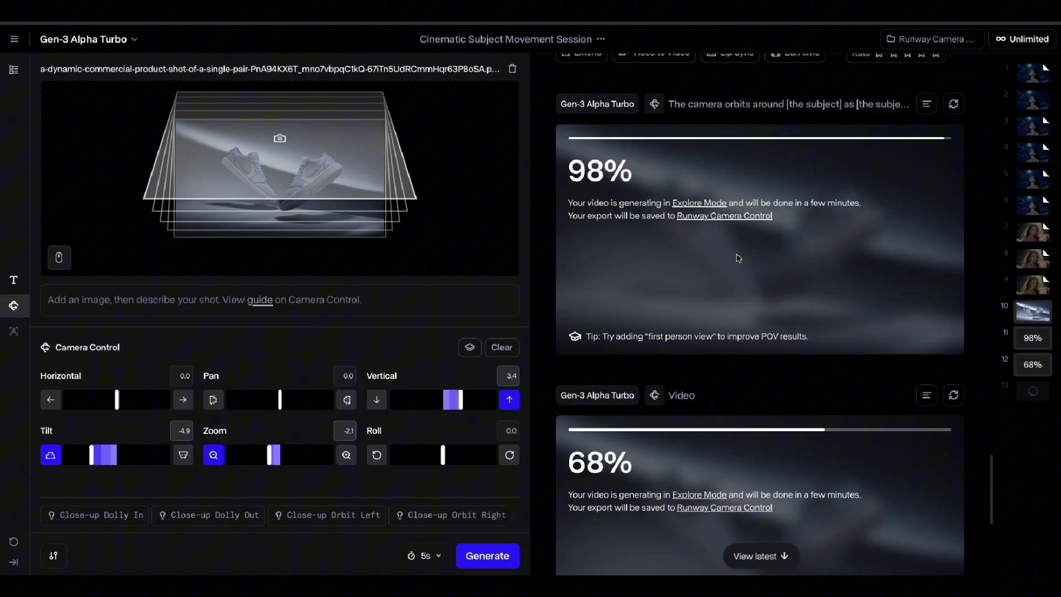
scroll(754, 224, down, 2)
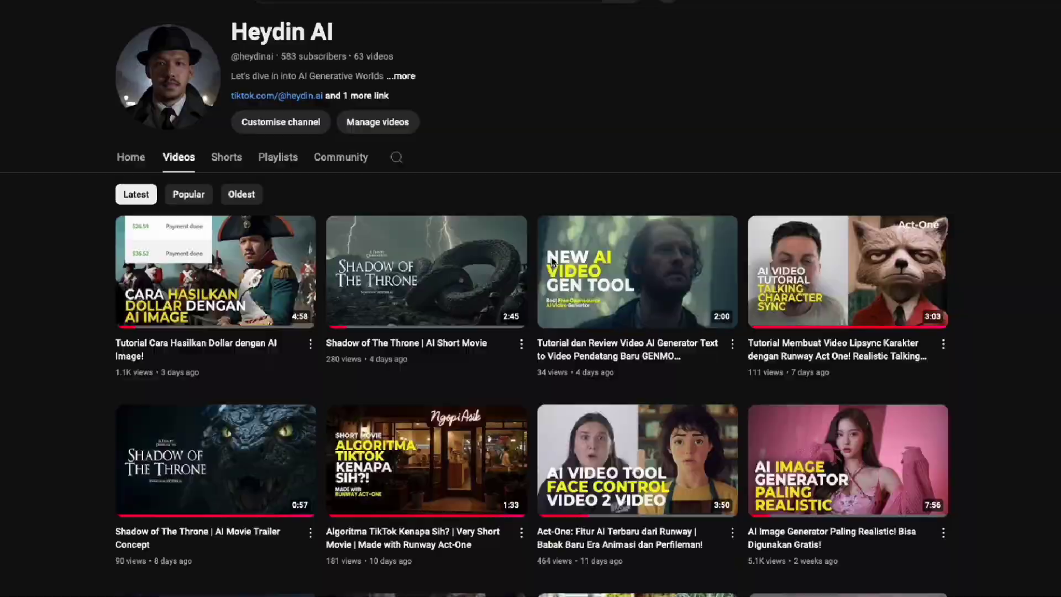
scroll(552, 261, down, 4)
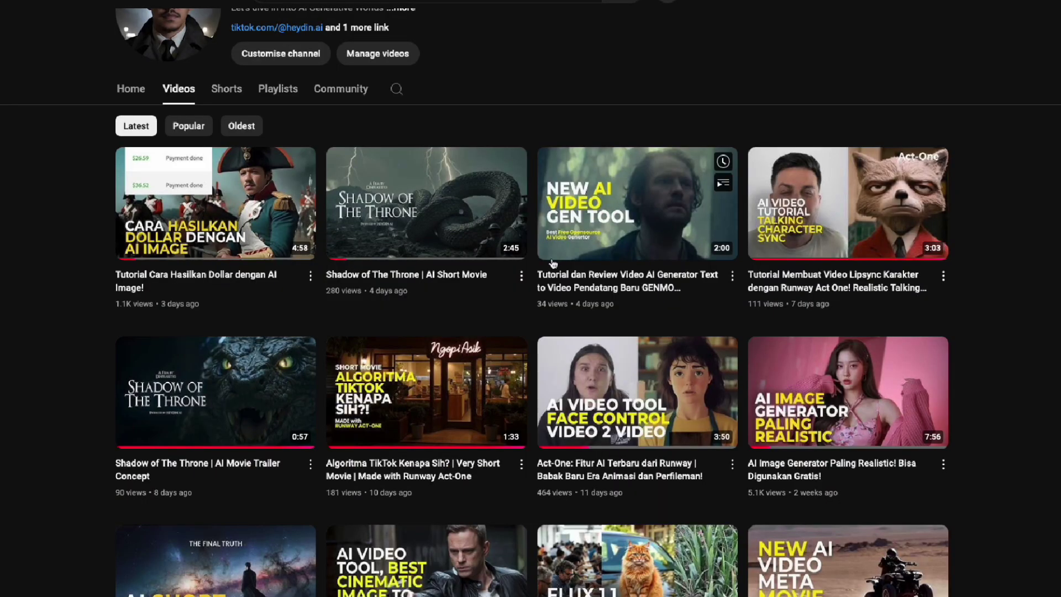
scroll(551, 265, down, 2)
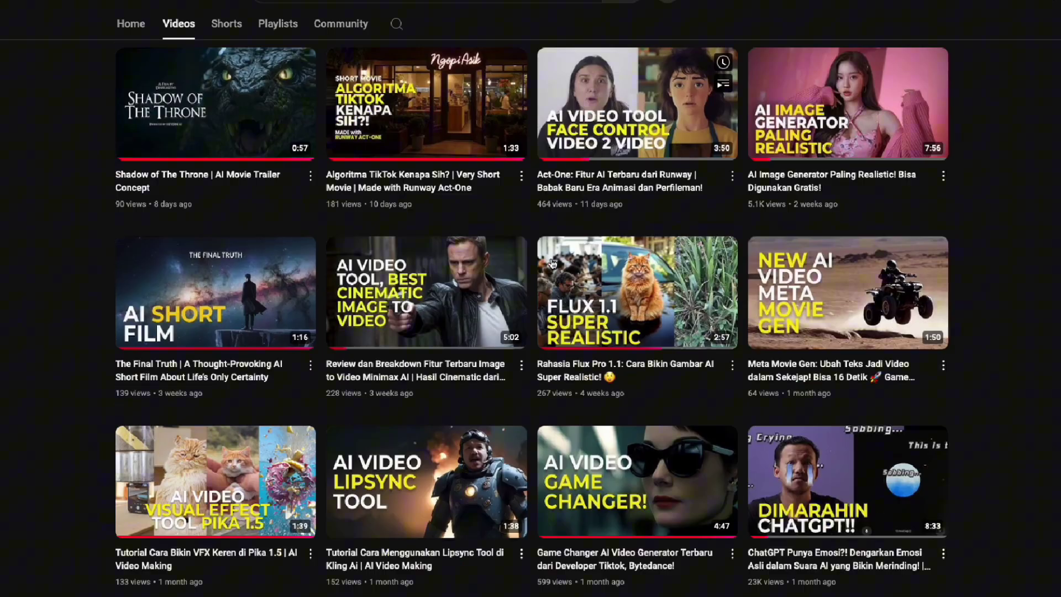
scroll(552, 265, down, 3)
scroll(552, 264, down, 3)
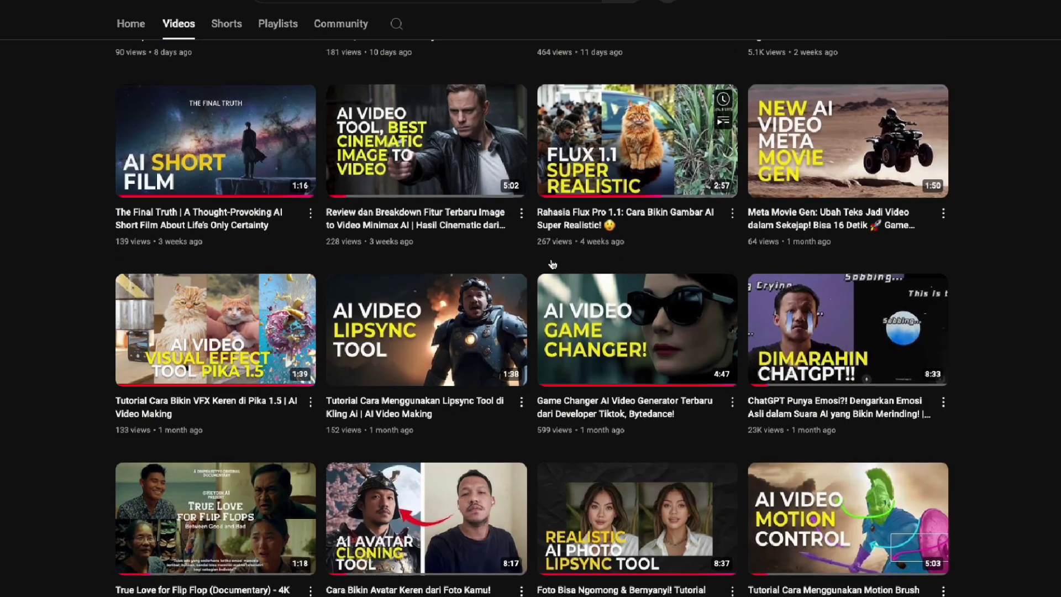
scroll(552, 264, down, 2)
scroll(552, 264, down, 3)
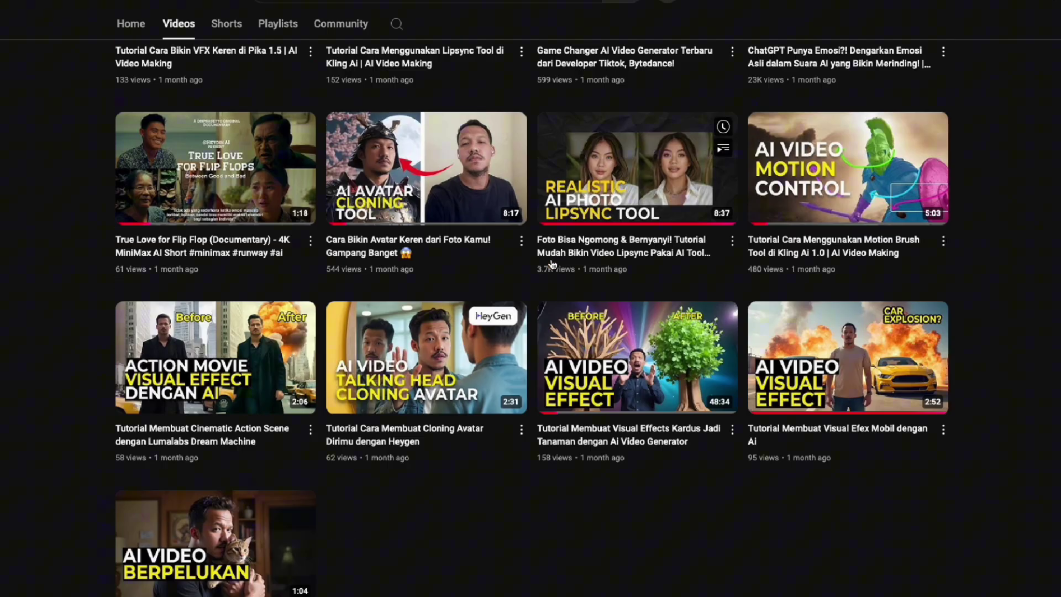
scroll(553, 265, up, 7)
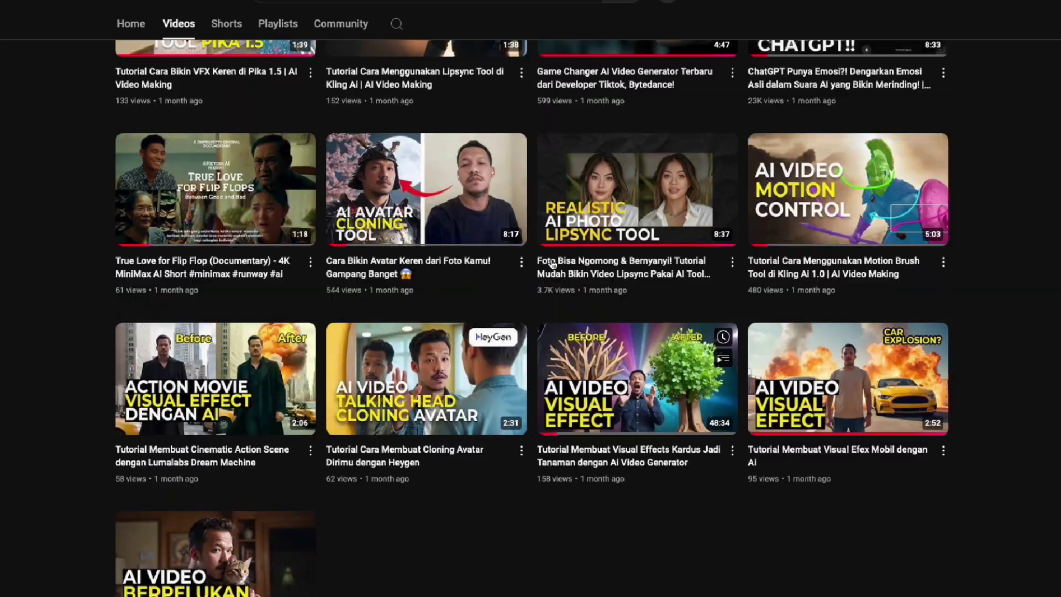
scroll(552, 265, up, 5)
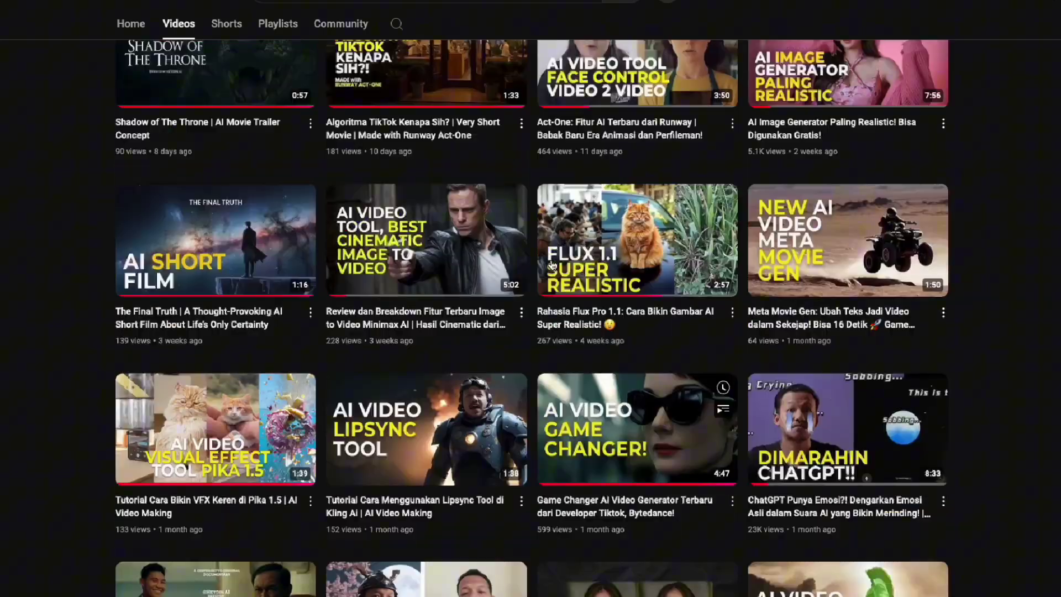
scroll(551, 264, up, 7)
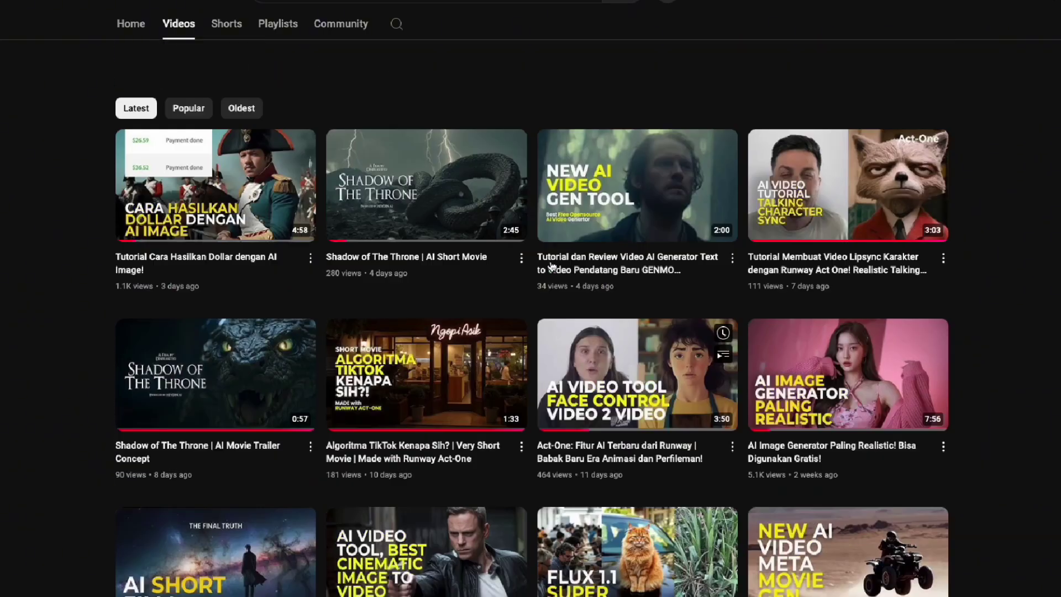